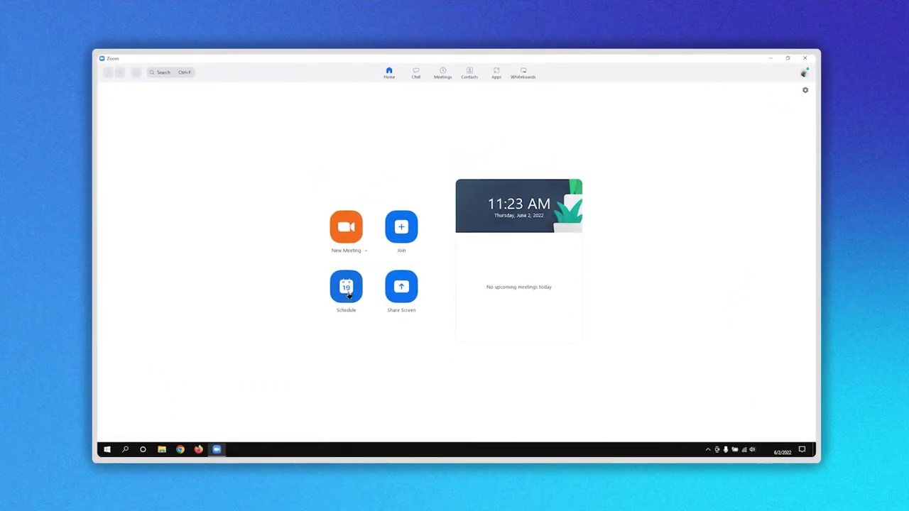
- Start a new meeting titled 'EXAMPLE' dated Friday, June 3, 2022
{"action": "left_click", "coordinate": [347, 291]}
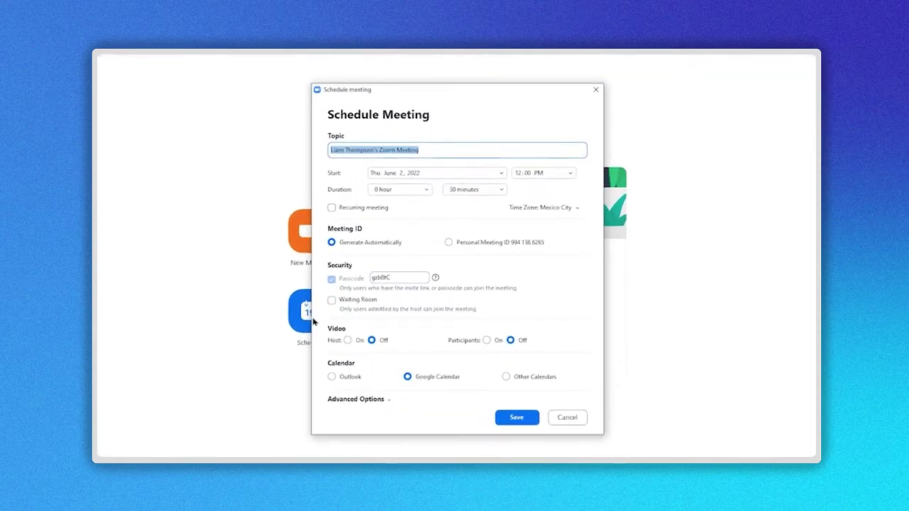
{"action": "key", "text": "BackSpace"}
{"action": "type", "text": "EXAMPLE"}
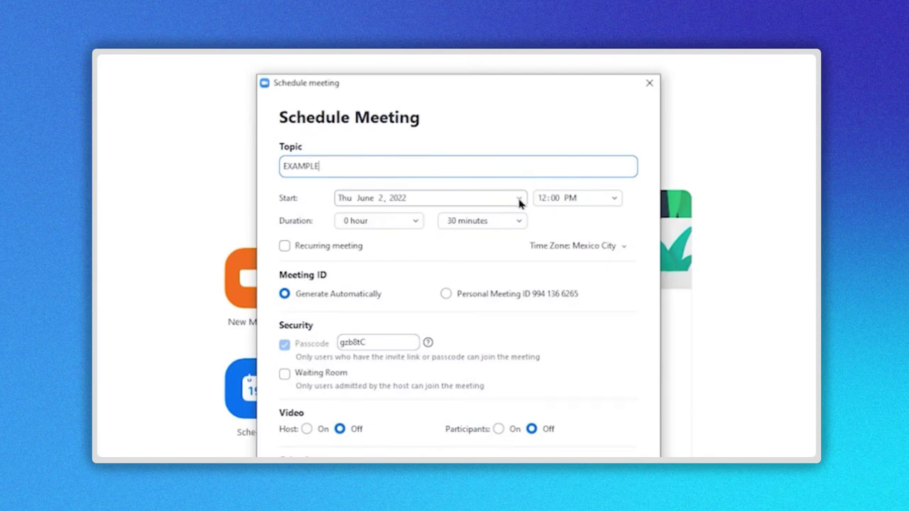
{"action": "left_click", "coordinate": [520, 200]}
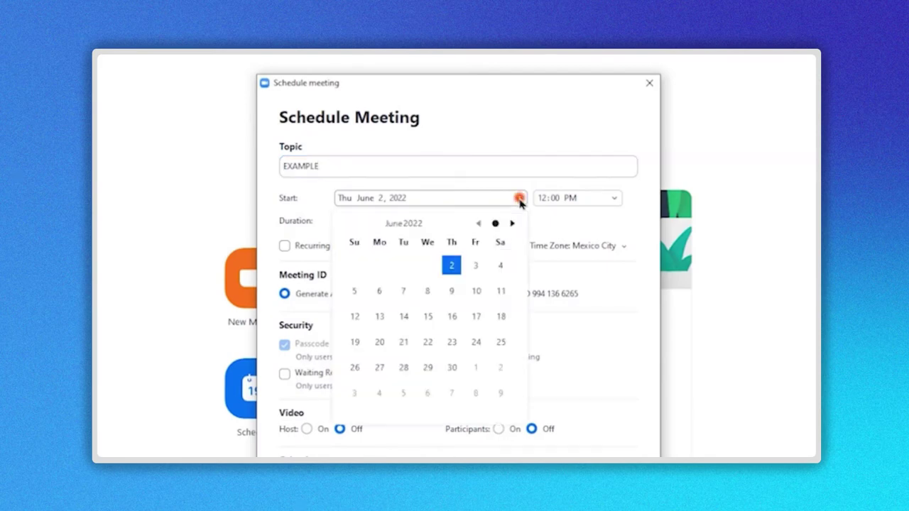
{"action": "left_click", "coordinate": [475, 265]}
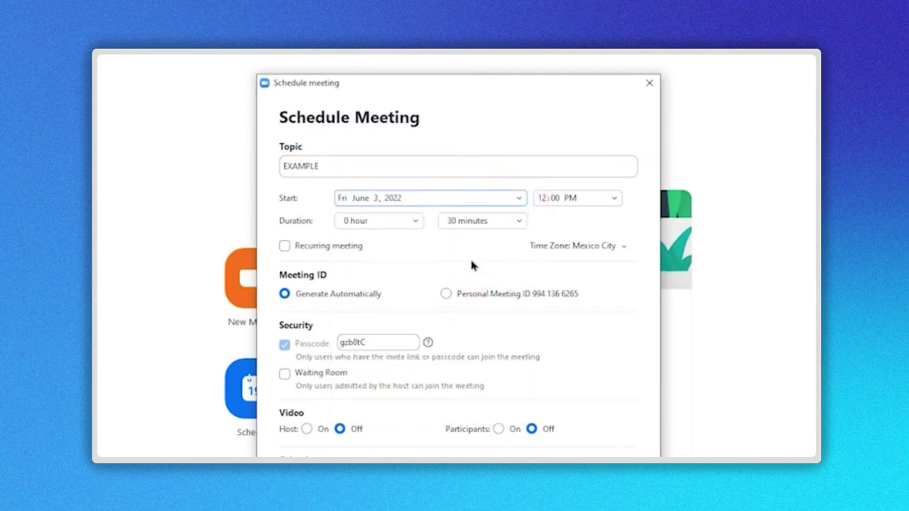
- Set a 0-hour 30-minute duration and an 11:00 AM start time
{"action": "left_click", "coordinate": [415, 221]}
{"action": "left_click", "coordinate": [416, 221]}
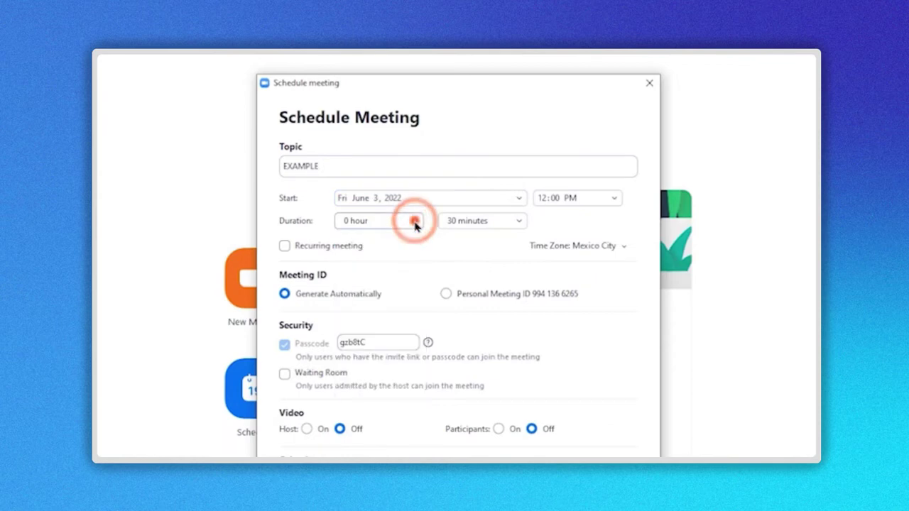
{"action": "left_click", "coordinate": [522, 223]}
{"action": "left_click", "coordinate": [519, 220]}
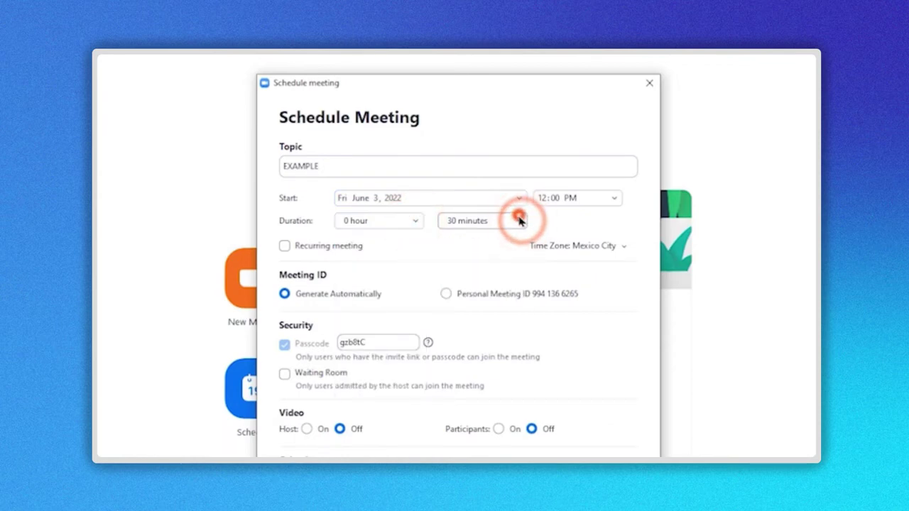
{"action": "left_click", "coordinate": [615, 198]}
{"action": "left_click", "coordinate": [580, 257]}
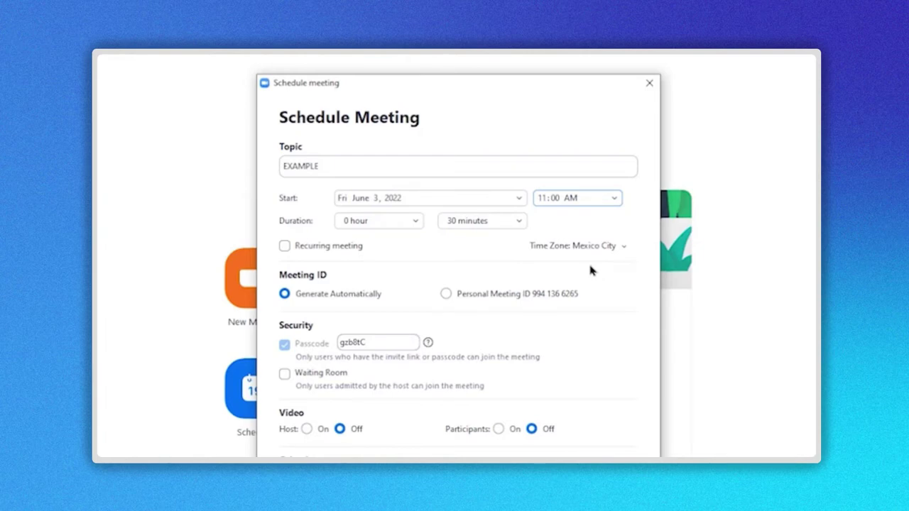
- Leave the time zone on Mexico City and tick Recurring meeting
{"action": "left_click", "coordinate": [621, 247]}
{"action": "scroll", "coordinate": [622, 287], "scroll_direction": "down", "scroll_amount": 2}
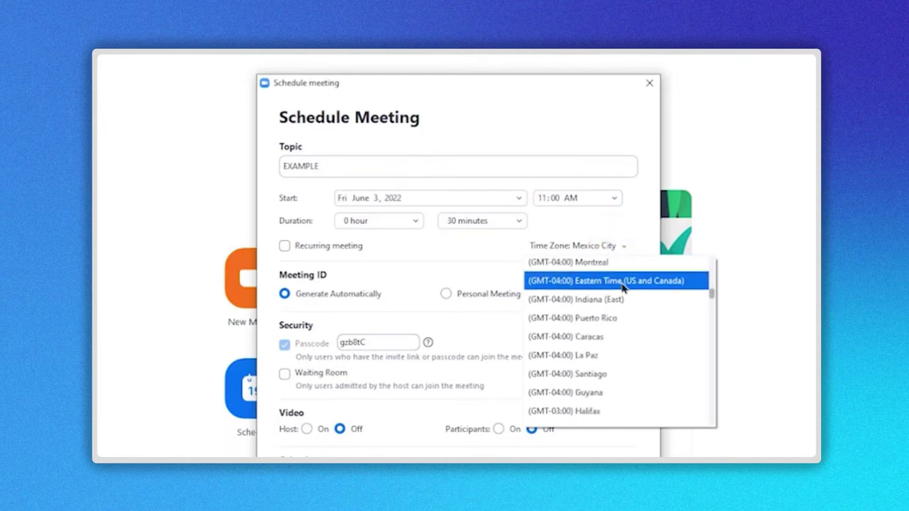
{"action": "scroll", "coordinate": [624, 289], "scroll_direction": "down", "scroll_amount": 4}
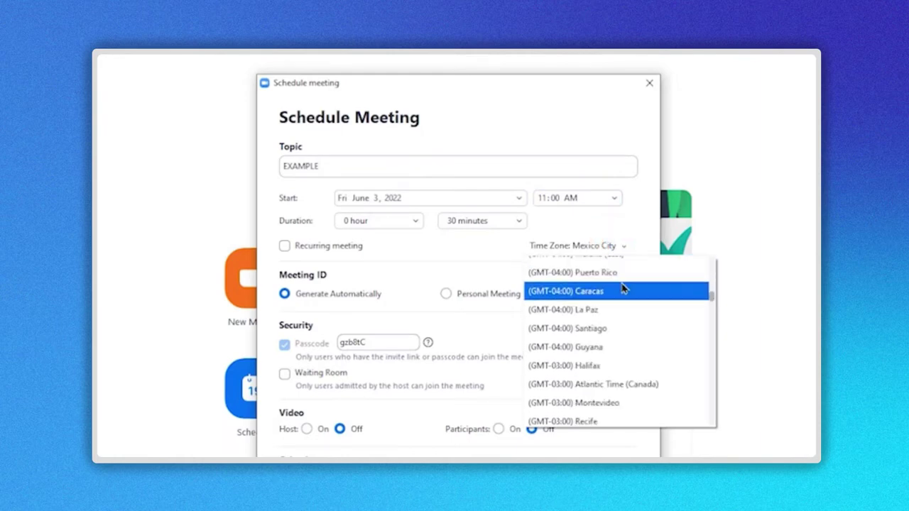
{"action": "left_click", "coordinate": [626, 240]}
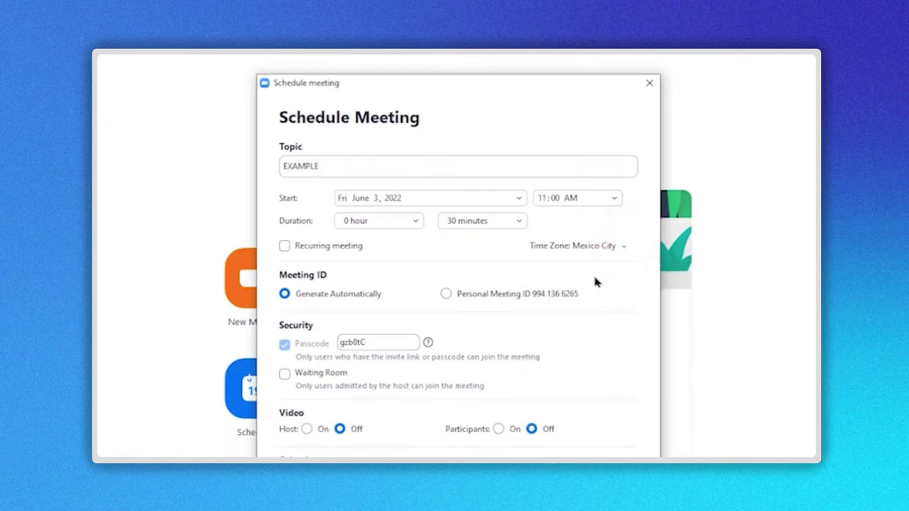
{"action": "left_click", "coordinate": [285, 247]}
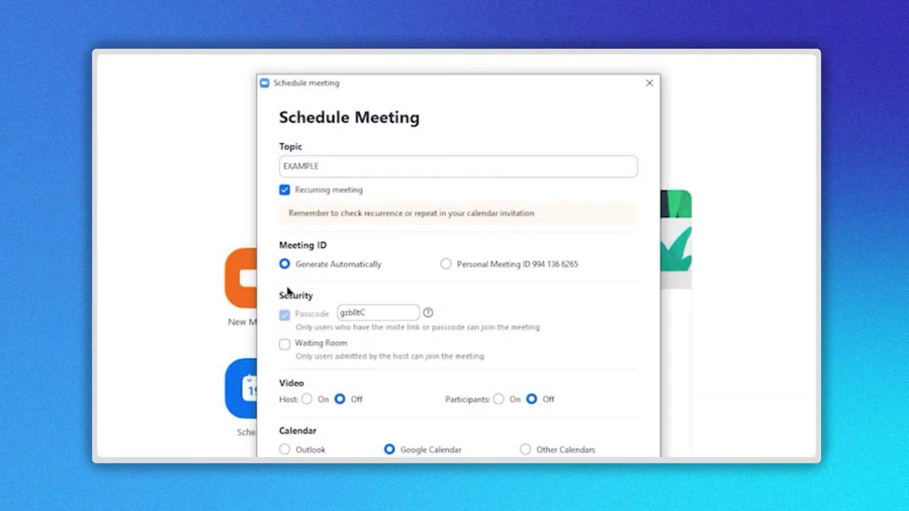
- Switch to the Personal Meeting ID, enter a custom passcode, and keep Waiting Room enabled
{"action": "left_click", "coordinate": [446, 264]}
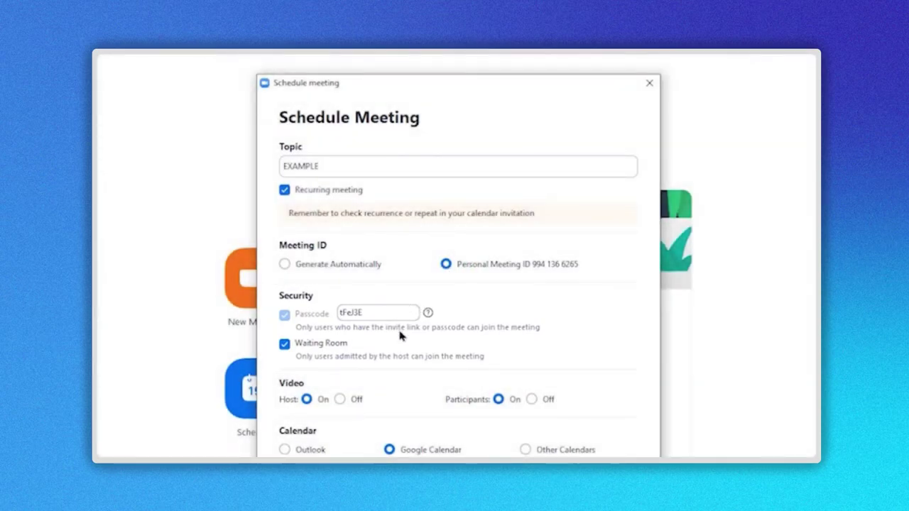
{"action": "double_click", "coordinate": [385, 313]}
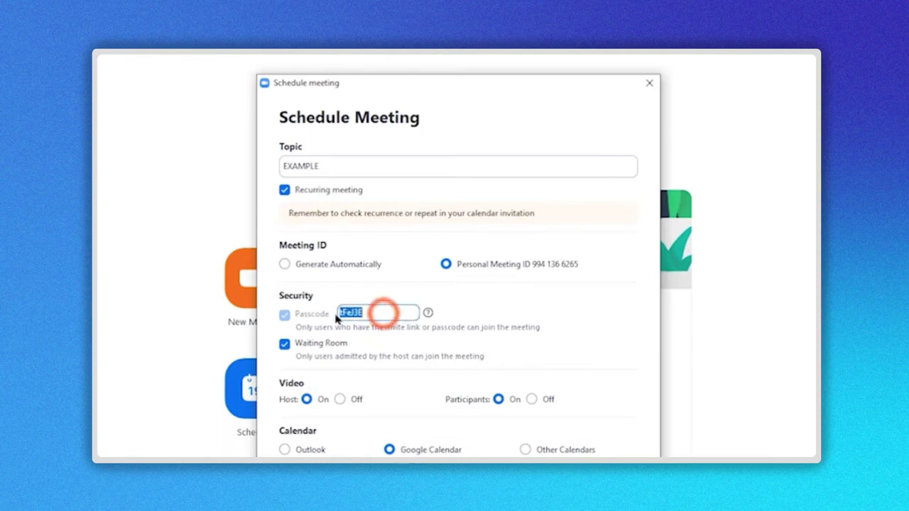
{"action": "type", "text": "U"}
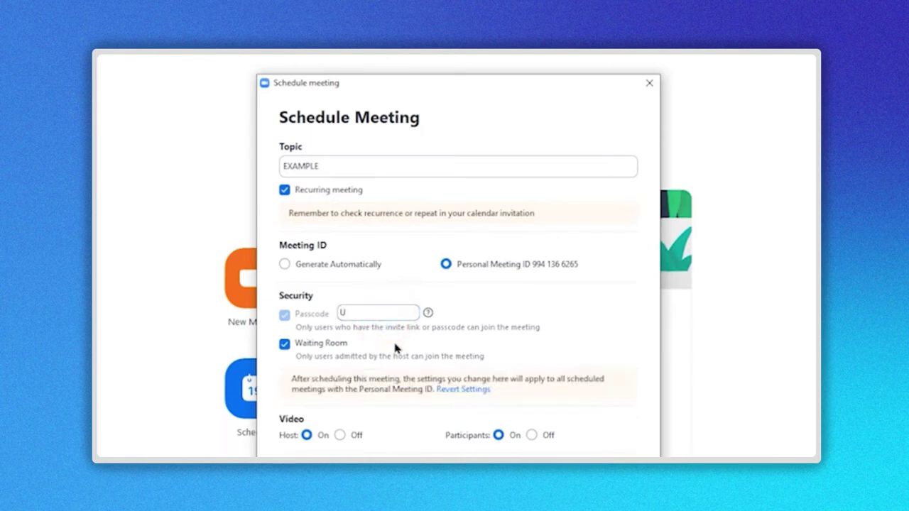
{"action": "left_click", "coordinate": [374, 314]}
{"action": "type", "text": "SER"}
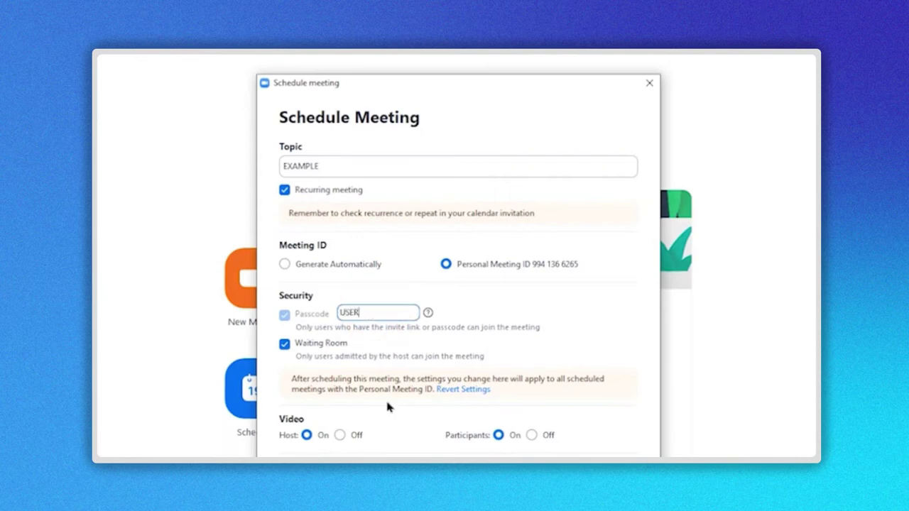
{"action": "left_click", "coordinate": [550, 316]}
{"action": "left_click", "coordinate": [286, 346]}
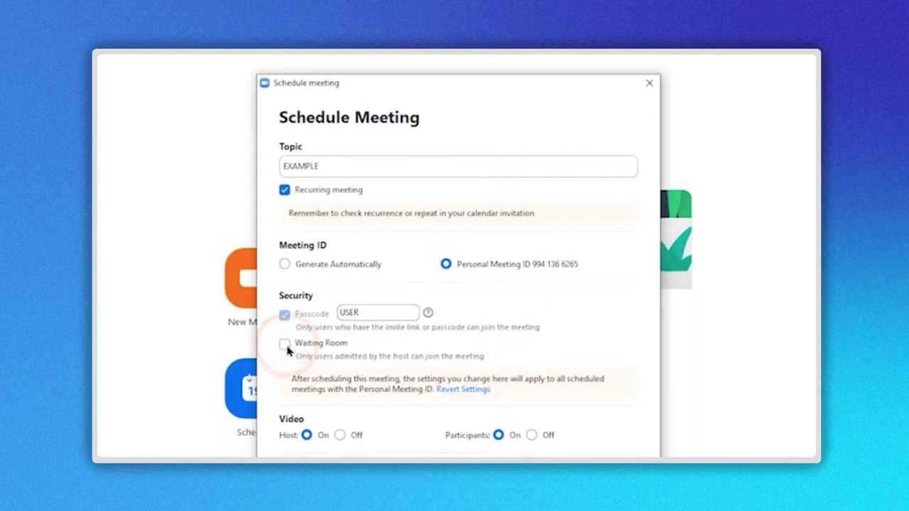
{"action": "left_click", "coordinate": [287, 347]}
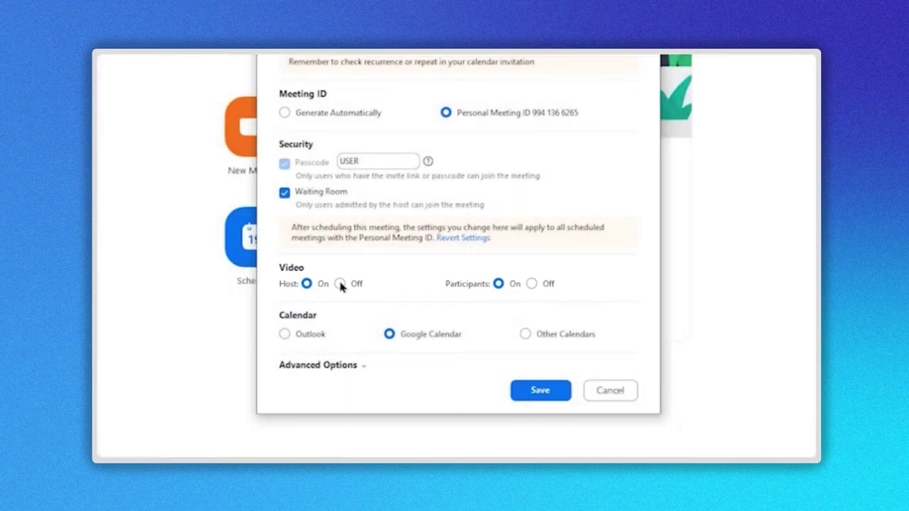
- Set host video Off and participants On, ending with Google Calendar selected as the calendar
{"action": "left_click", "coordinate": [339, 284]}
{"action": "left_click", "coordinate": [500, 284]}
{"action": "left_click", "coordinate": [284, 334]}
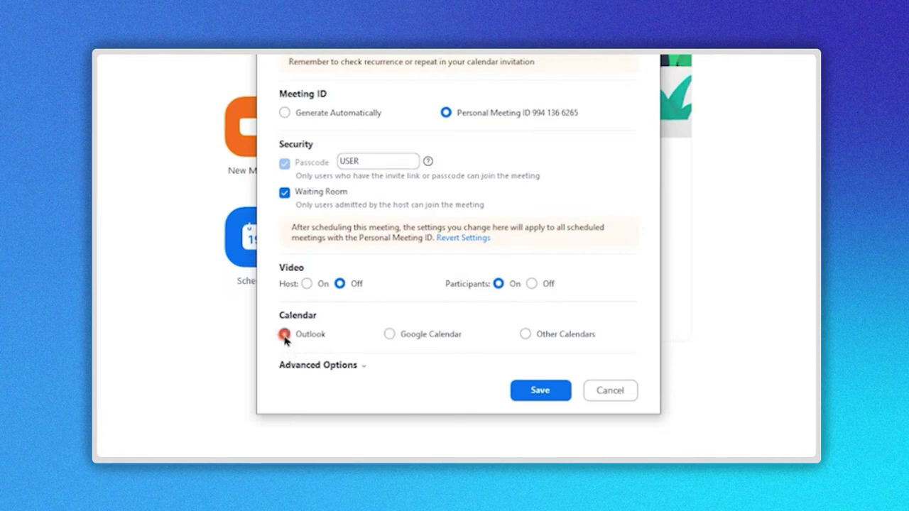
{"action": "left_click", "coordinate": [389, 333]}
{"action": "left_click", "coordinate": [527, 334]}
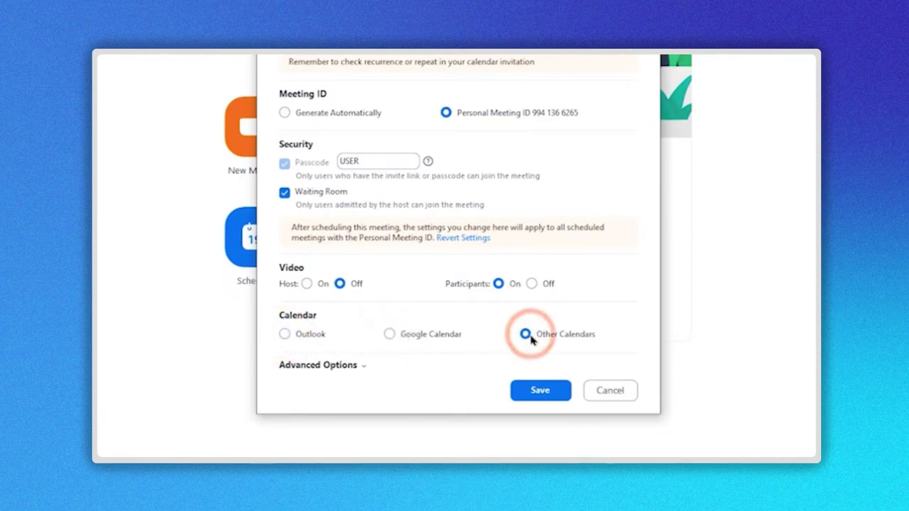
{"action": "left_click", "coordinate": [390, 338]}
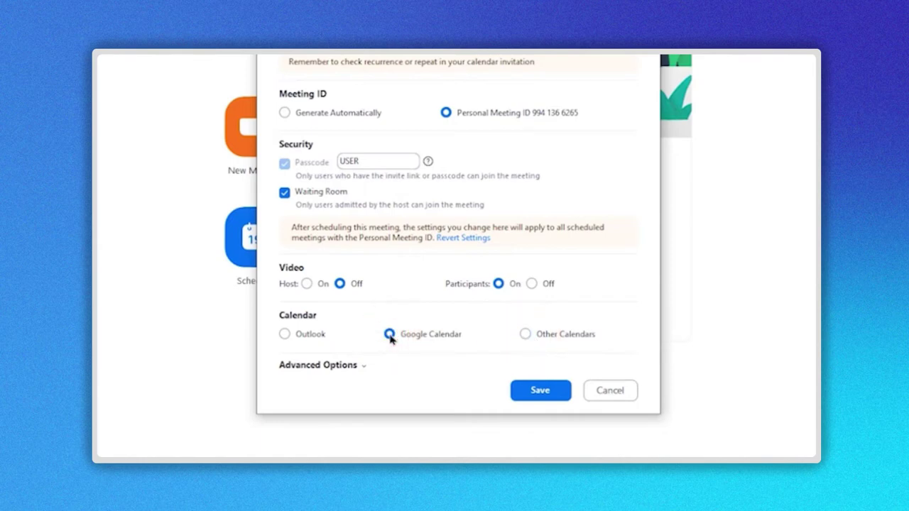
- Enable country entry approval for Mexico, Andorra and Aruba under Advanced Options, then save
{"action": "left_click", "coordinate": [363, 366]}
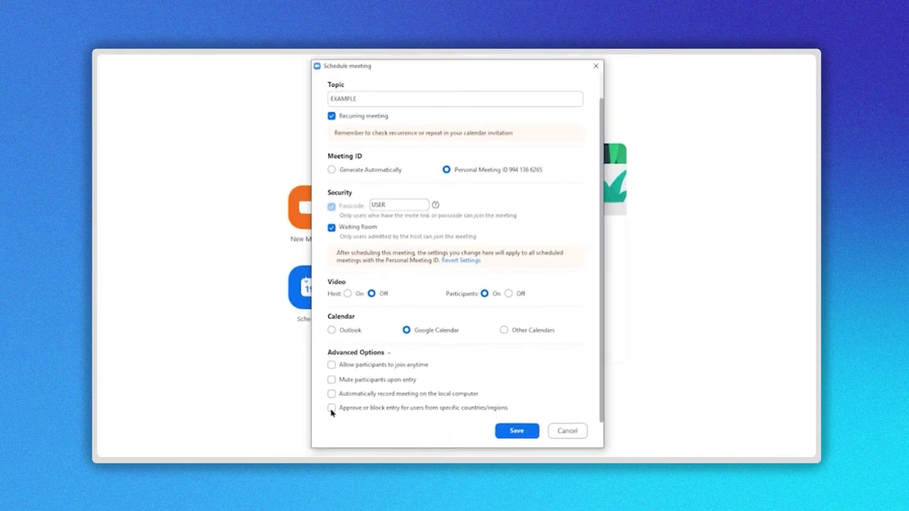
{"action": "left_click", "coordinate": [284, 403]}
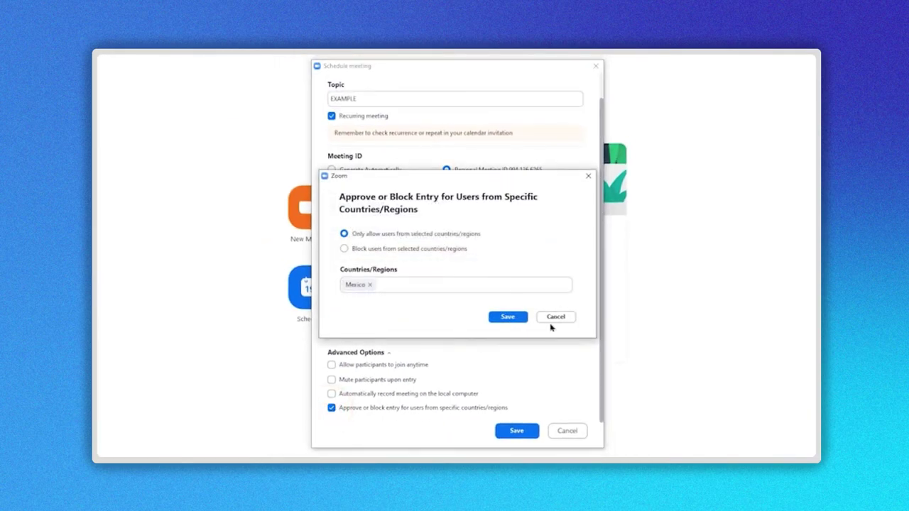
{"action": "left_click", "coordinate": [400, 287]}
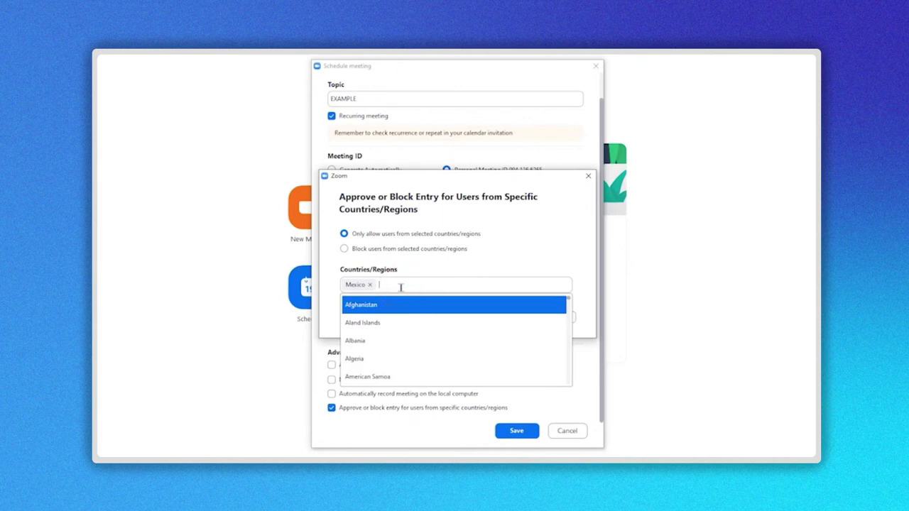
{"action": "scroll", "coordinate": [406, 325], "scroll_direction": "down", "scroll_amount": 4}
{"action": "left_click", "coordinate": [405, 324]}
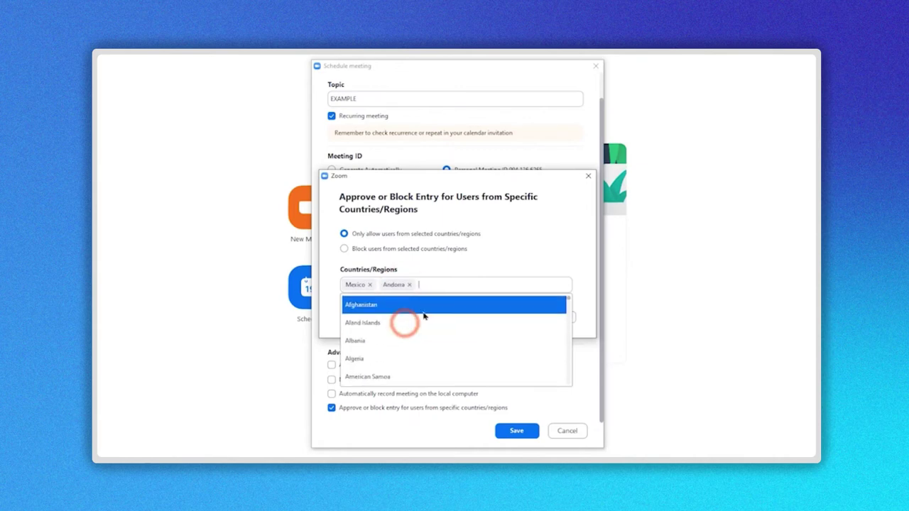
{"action": "scroll", "coordinate": [412, 346], "scroll_direction": "down", "scroll_amount": 5}
{"action": "left_click", "coordinate": [412, 345]}
{"action": "left_click", "coordinate": [555, 257]}
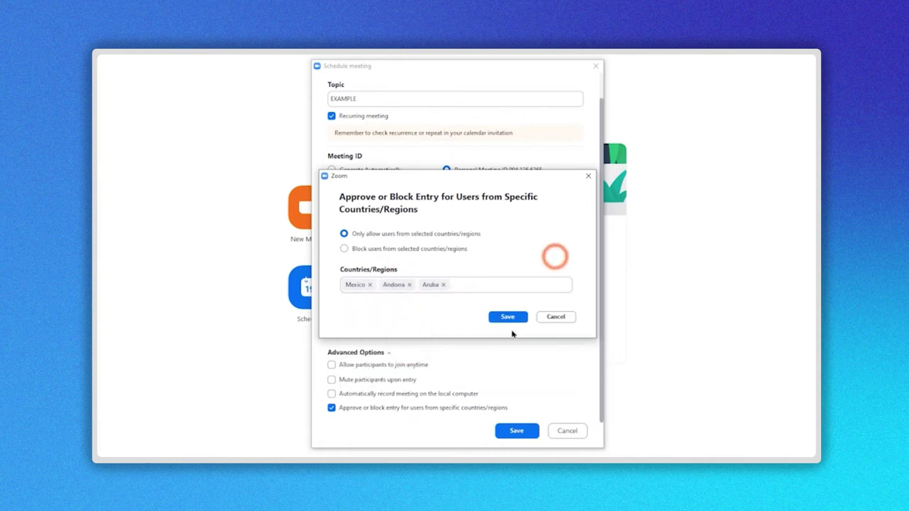
{"action": "left_click", "coordinate": [507, 317]}
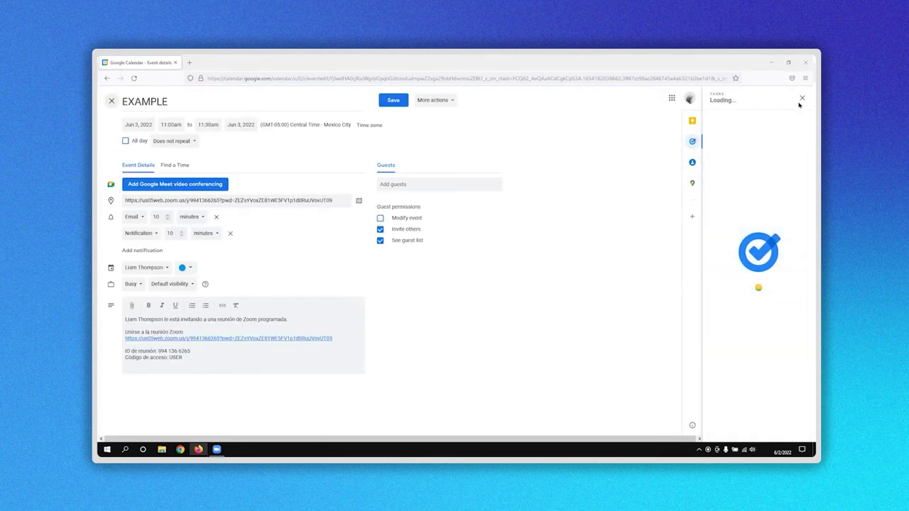
- Close the Tasks side panel and allow Google Calendar notifications
{"action": "left_click", "coordinate": [802, 98]}
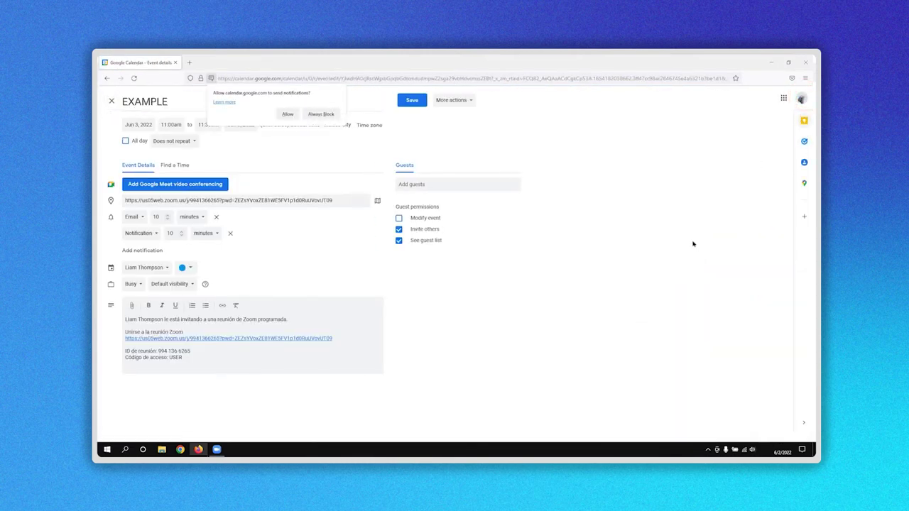
{"action": "left_click", "coordinate": [282, 114]}
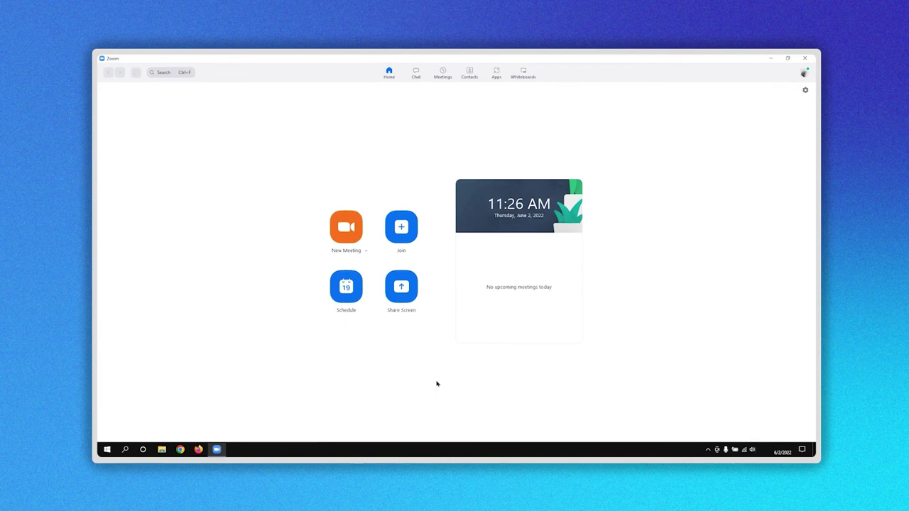
- Open the Meetings tab to see EXAMPLE listed as an upcoming recurring meeting
{"action": "left_click", "coordinate": [443, 72]}
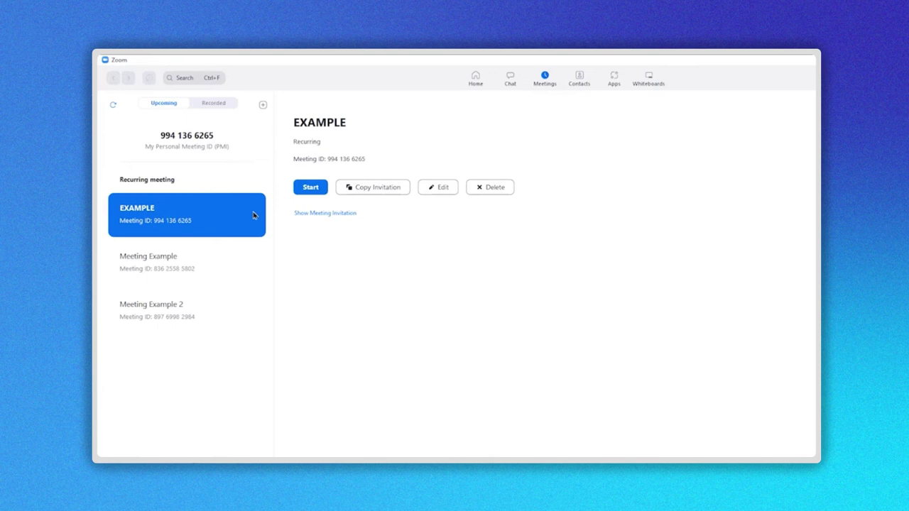
{"action": "left_click", "coordinate": [263, 105]}
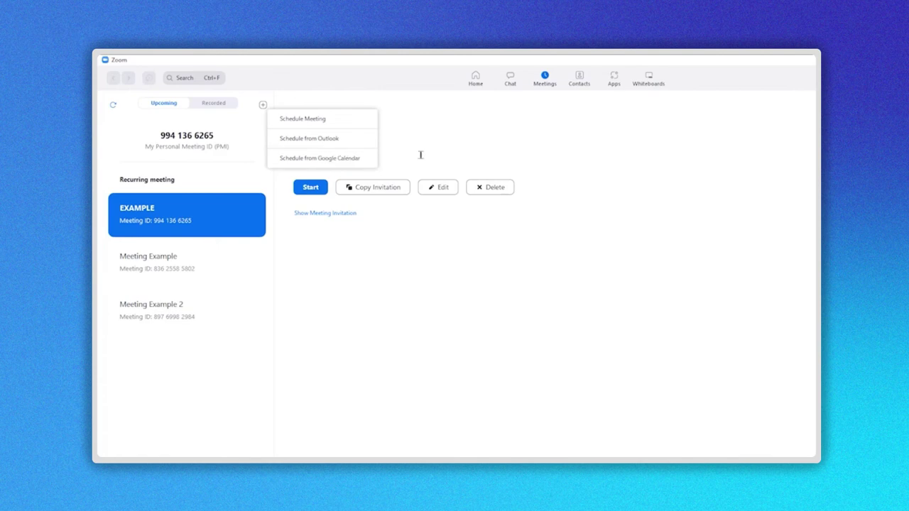
{"action": "left_click", "coordinate": [362, 123]}
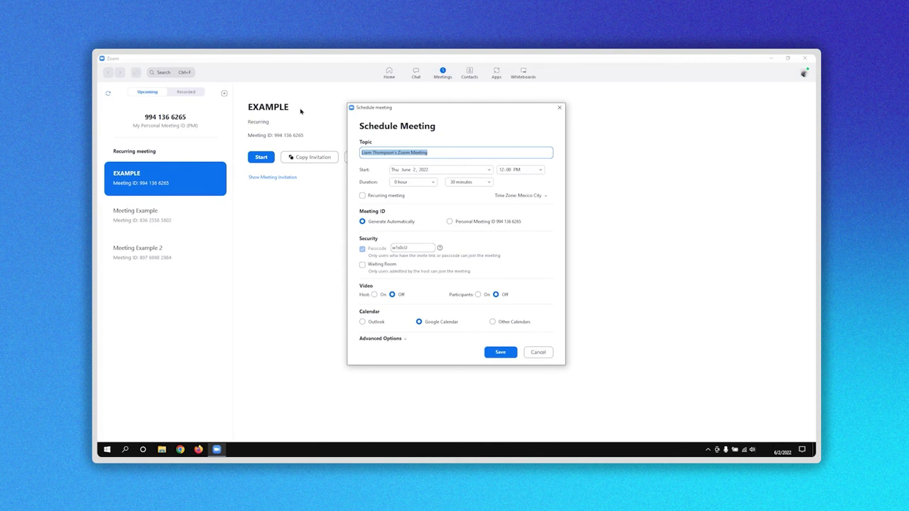
{"action": "left_click", "coordinate": [538, 352]}
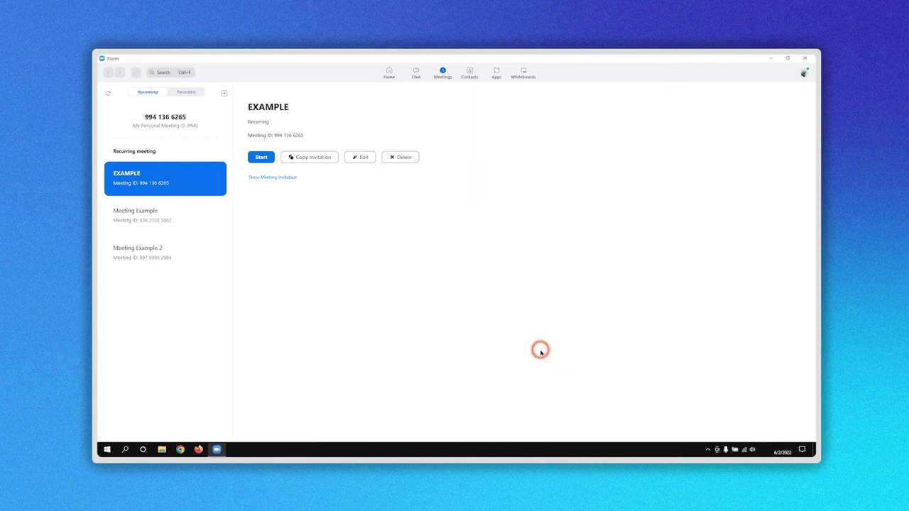